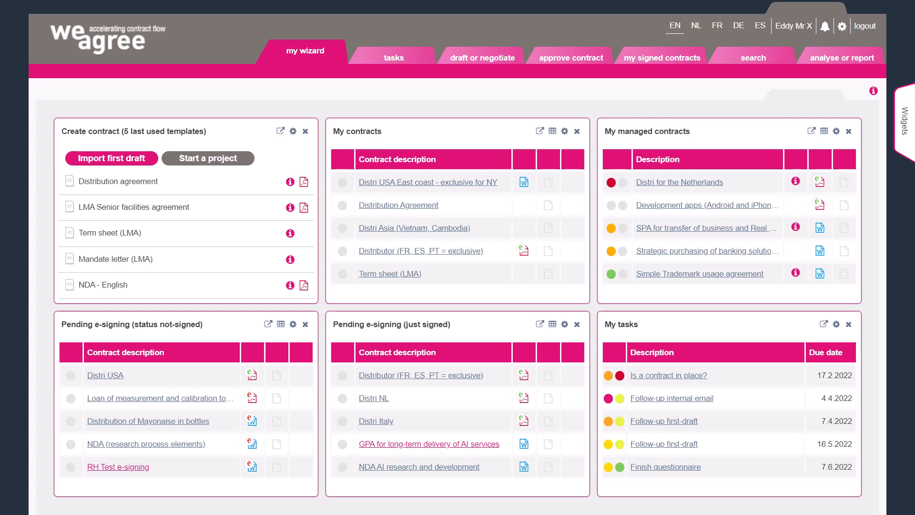
Open the notification settings of the contract "Strategic purchasing of banking solutions" and deactivate the expiry date reminder sent 5 days after.
click(658, 256)
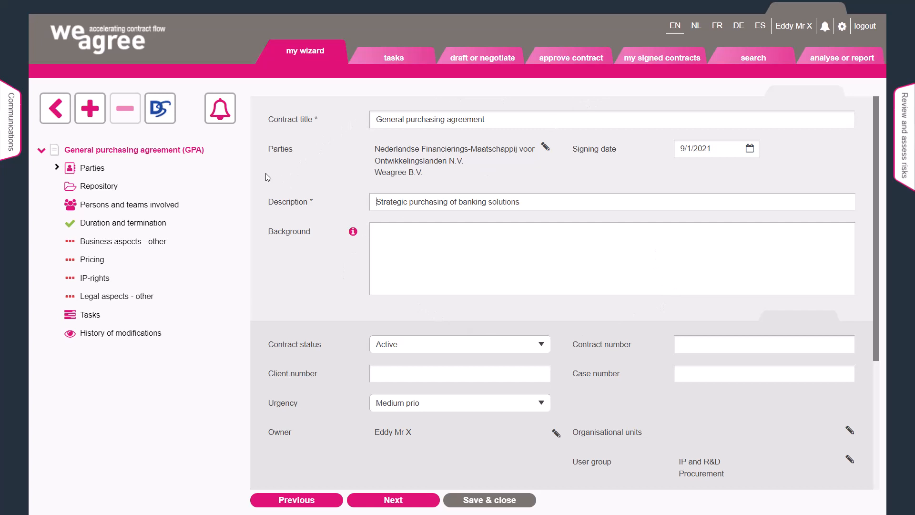
click(218, 118)
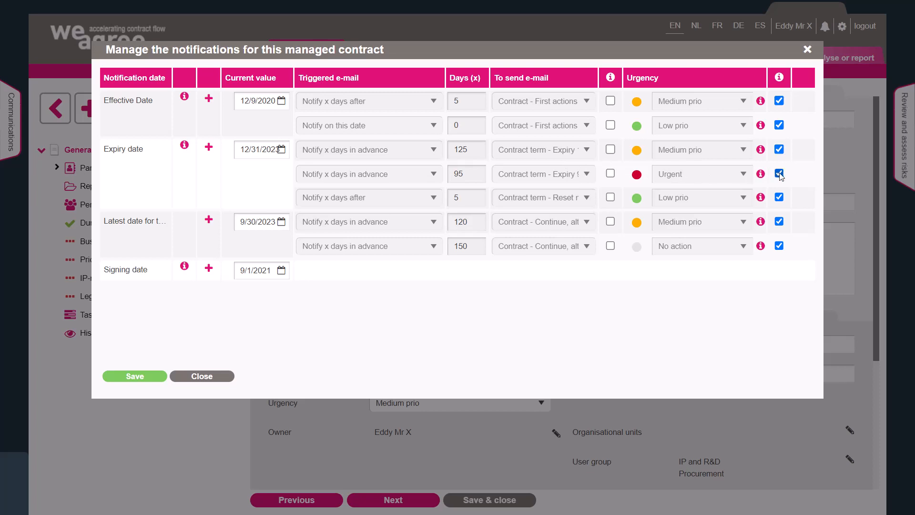
click(779, 197)
Add an expiry date notification 180 days in advance that sends the "Contract term - Expiry 120 days" e-mail with Low prio urgency.
click(209, 149)
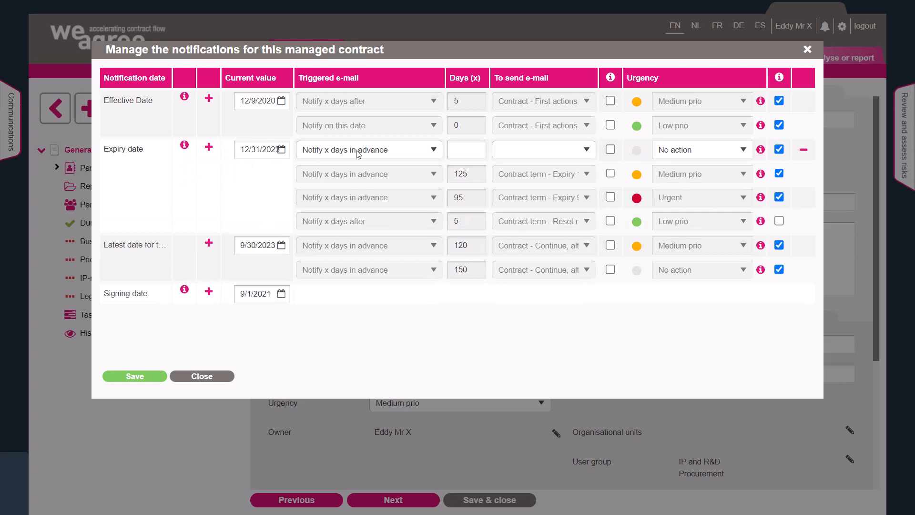
click(465, 151)
text(180)
click(521, 151)
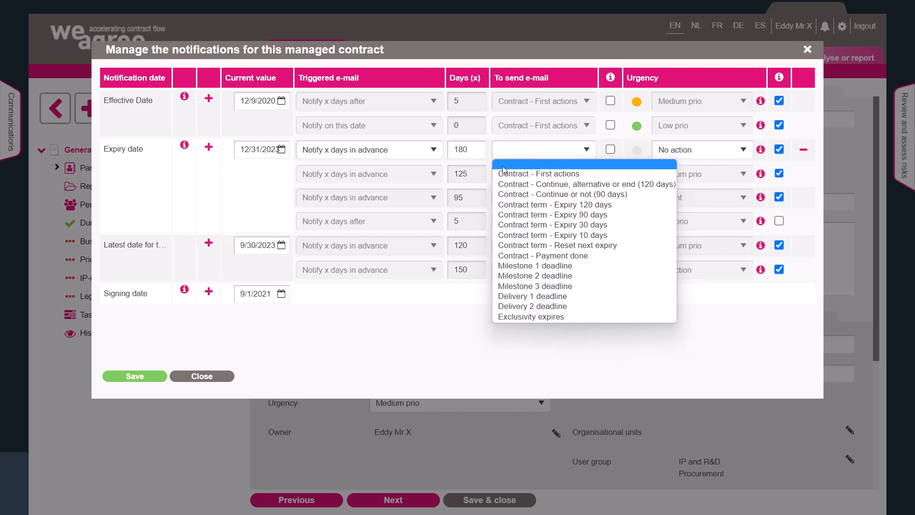
click(529, 205)
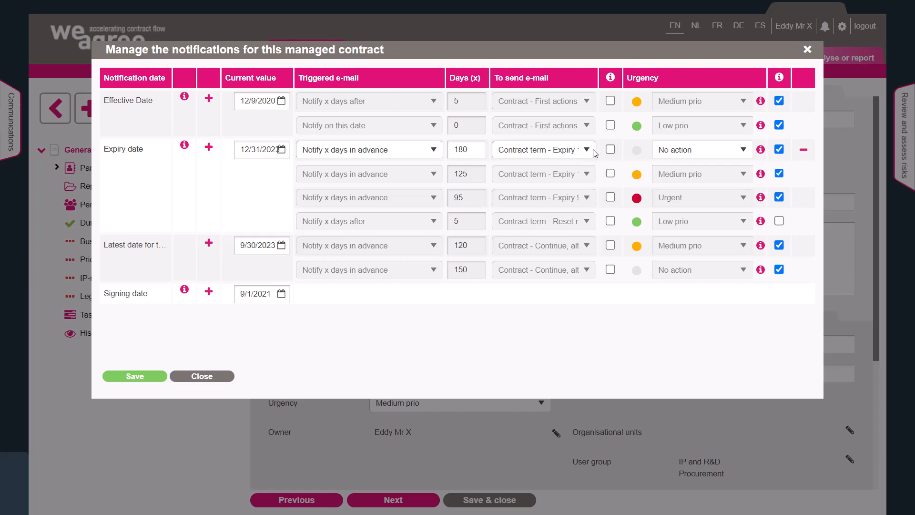
click(682, 155)
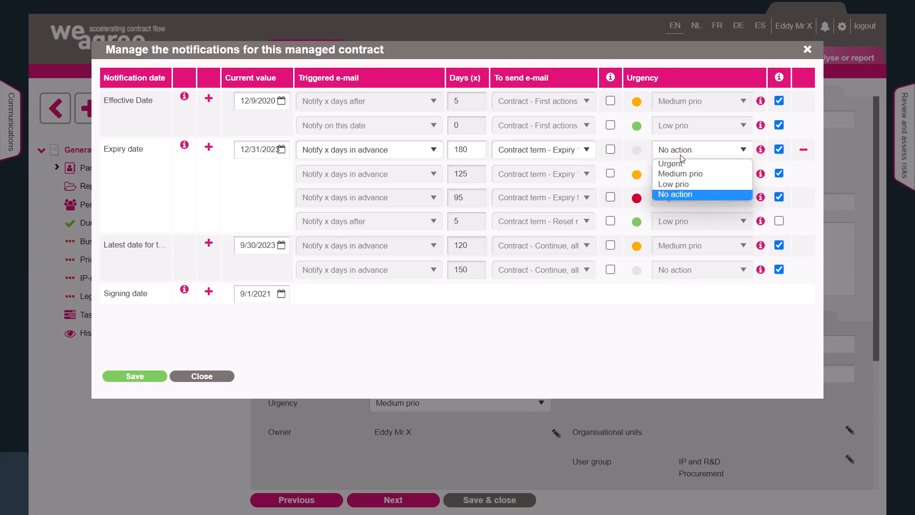
click(682, 184)
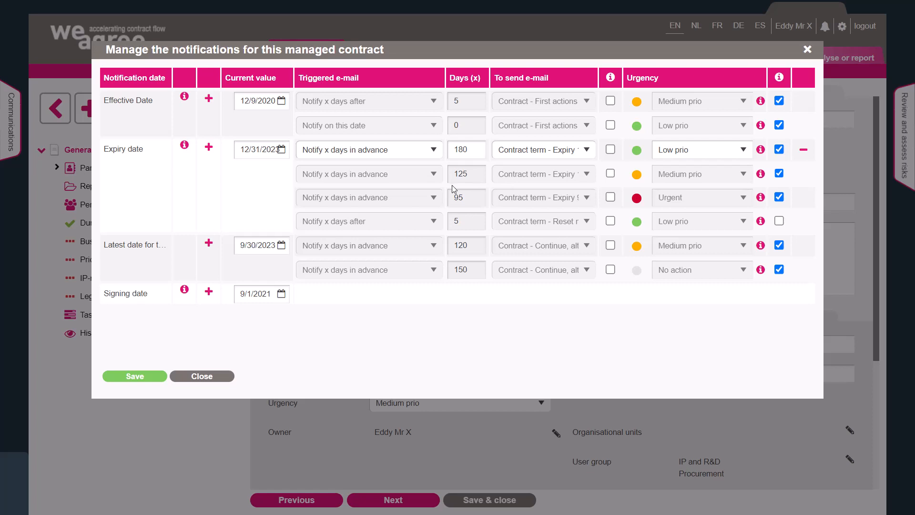
click(513, 156)
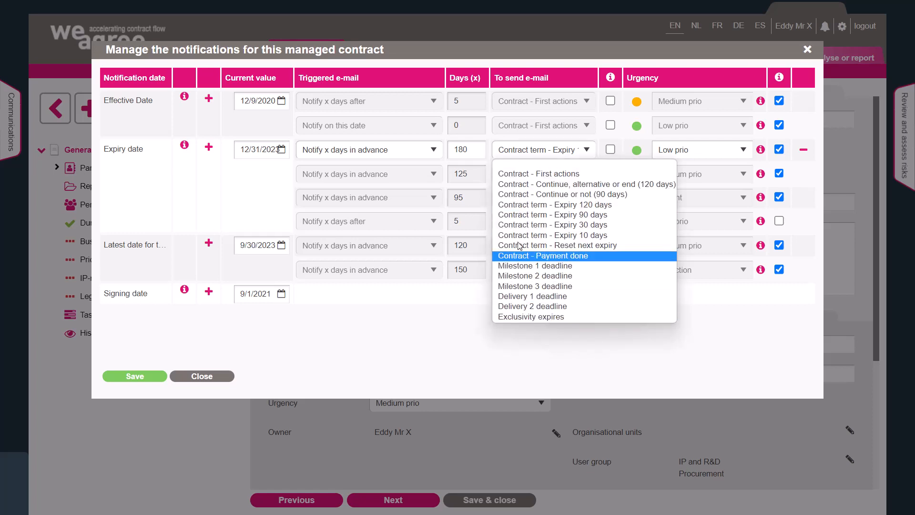
click(272, 191)
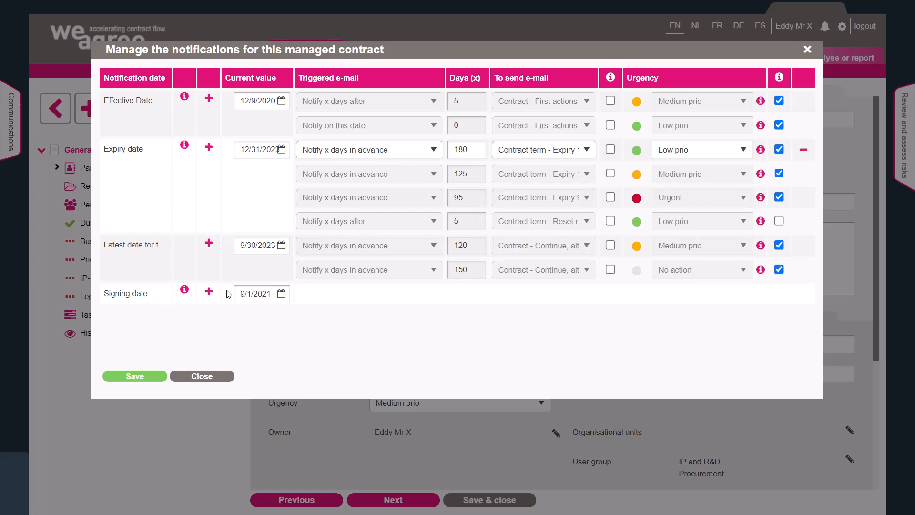
Add a signing date notification on the date itself that sends the "Contract - Payment done" e-mail with Low prio urgency.
click(206, 292)
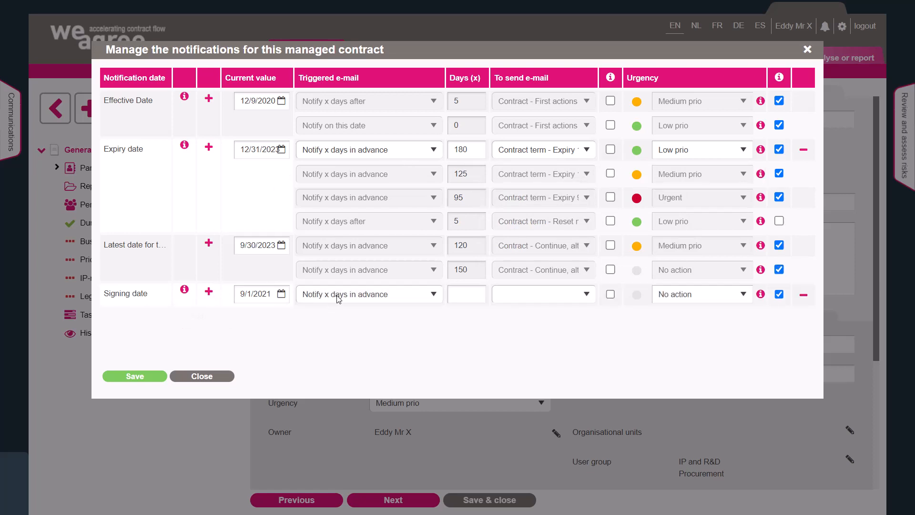
click(338, 296)
click(343, 309)
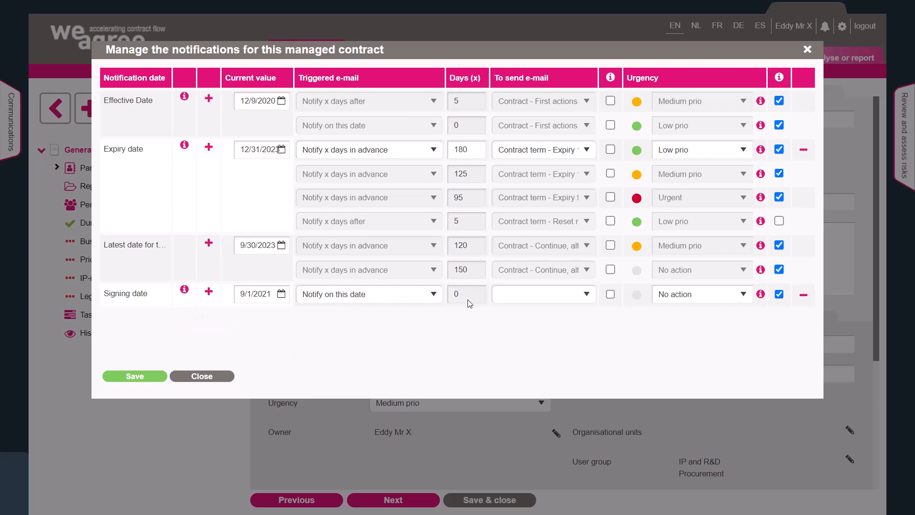
click(527, 301)
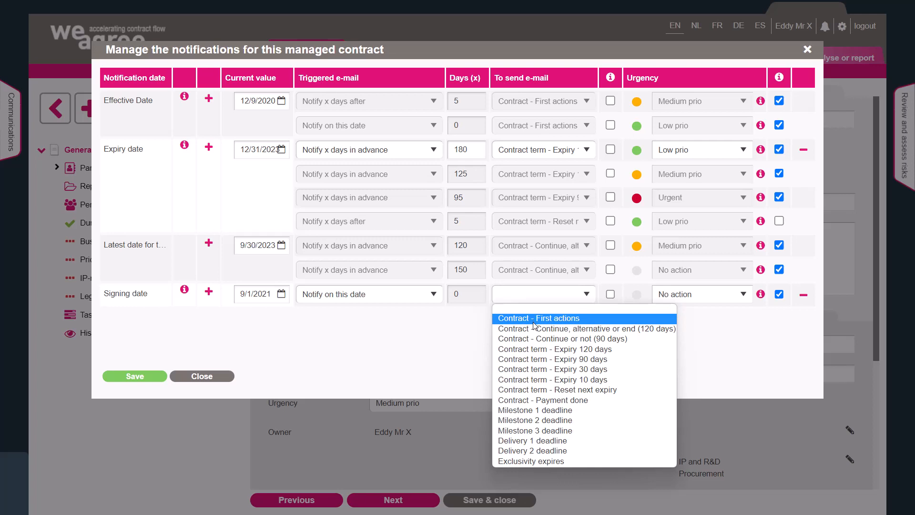
click(526, 400)
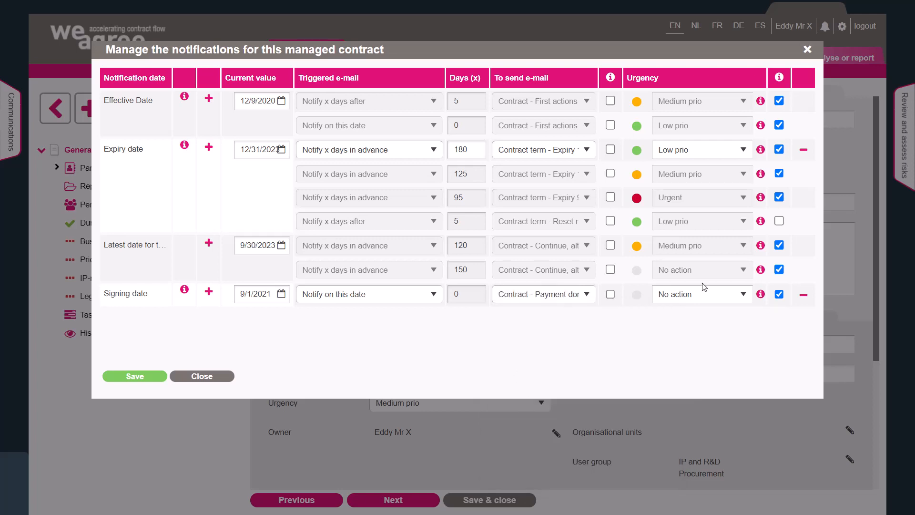
click(692, 297)
click(682, 328)
Have a task created when the 180-day expiry notification triggers, and save the contract's notifications.
mouse_move(611, 80)
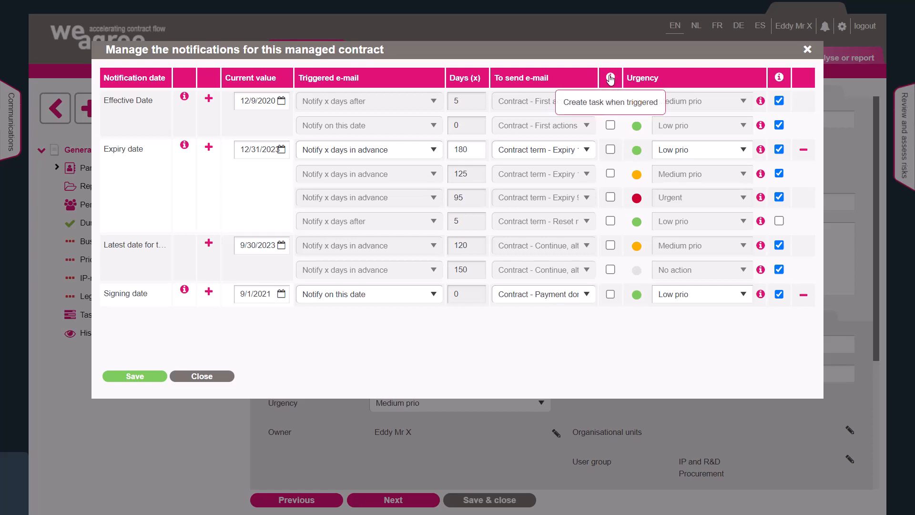
click(612, 150)
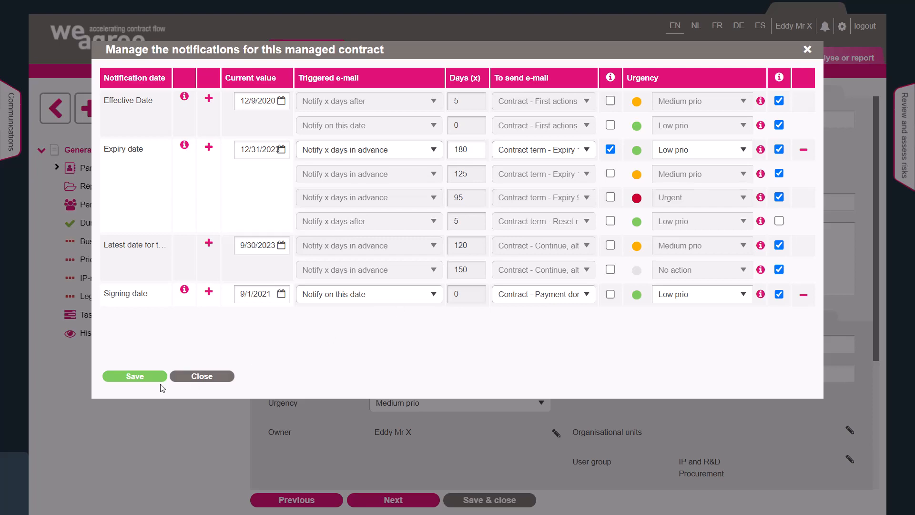
click(135, 377)
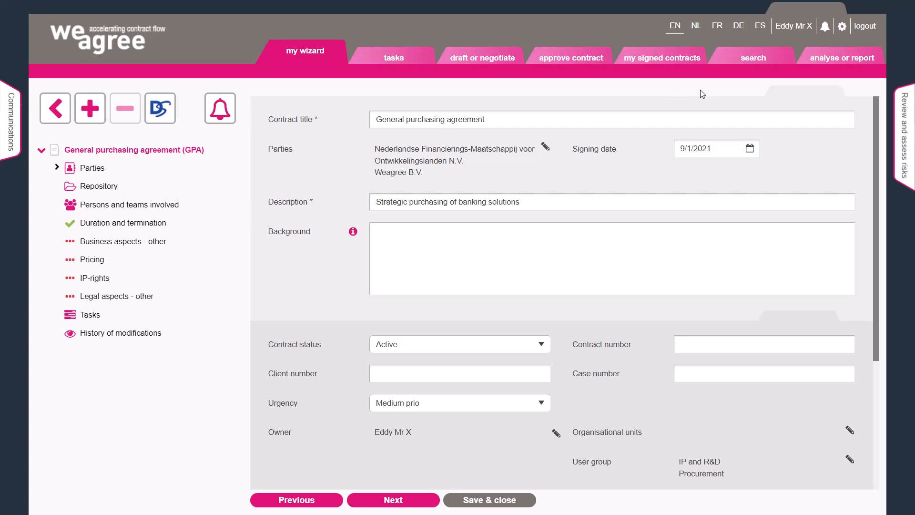
Open the "Weagree Wizard e-mails" template from the notification templates in the Weagree Wizard configuration settings.
click(843, 29)
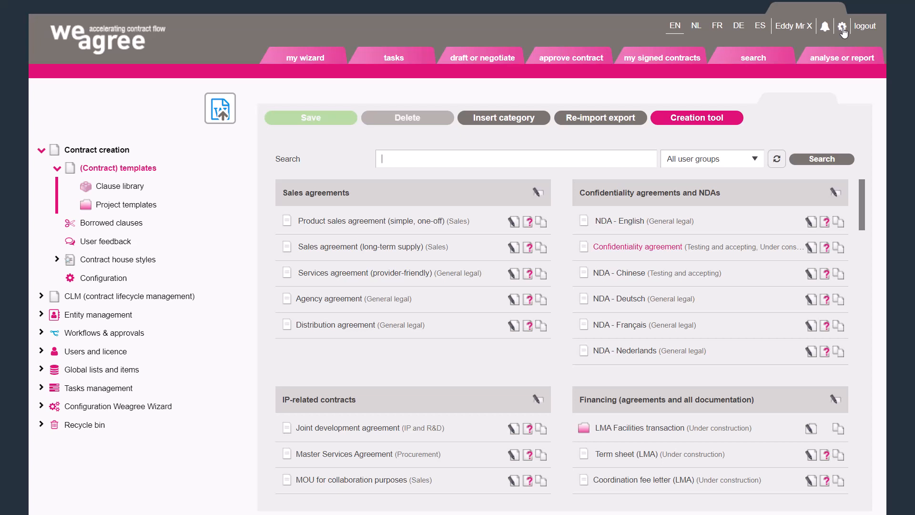
click(41, 151)
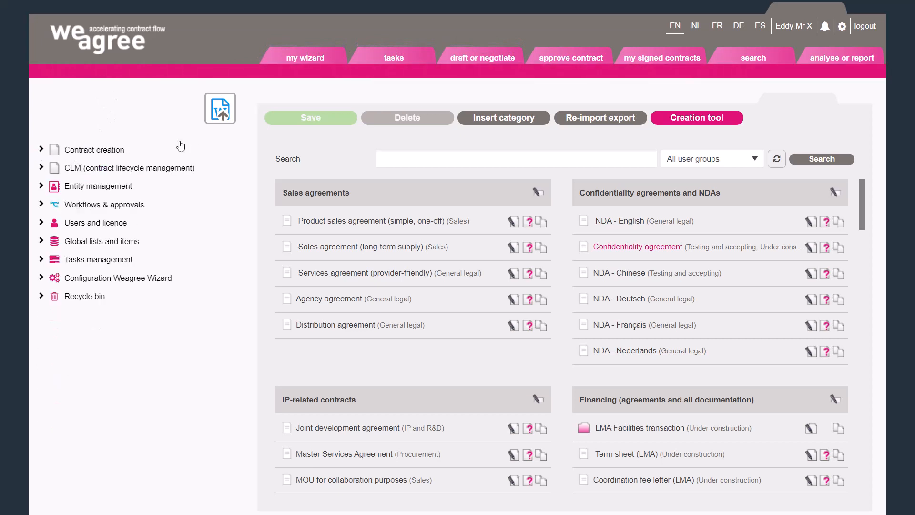
click(40, 278)
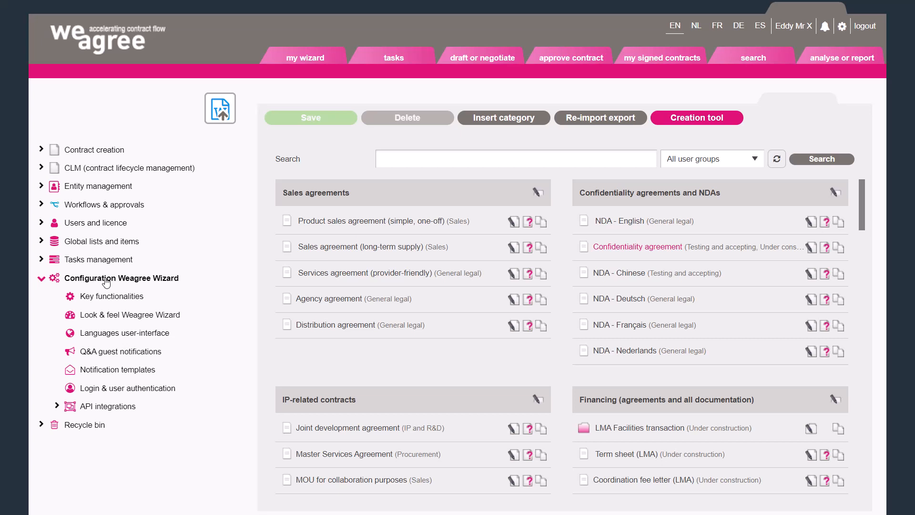
click(113, 374)
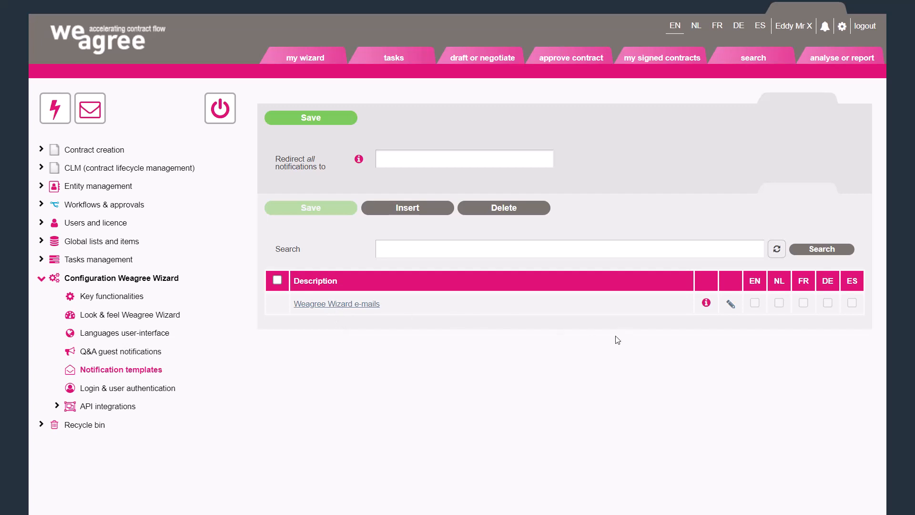
click(730, 305)
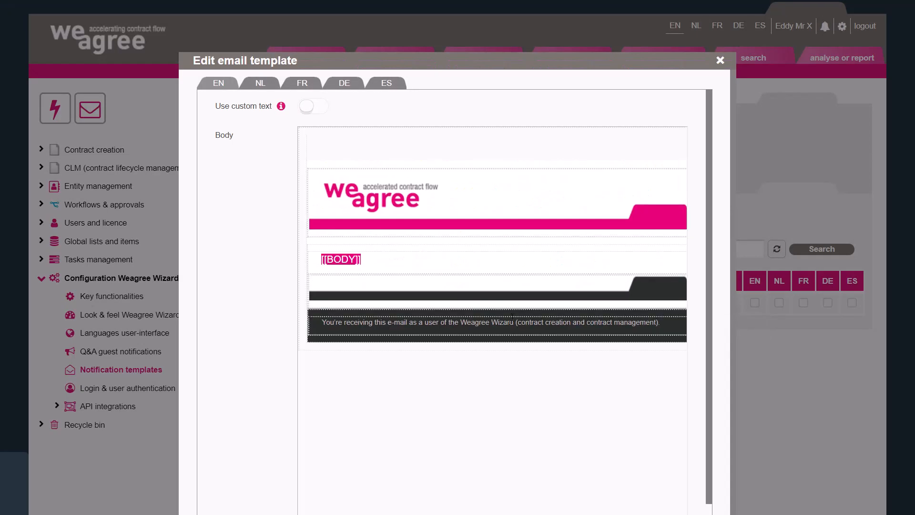
key(ctrl+minus)
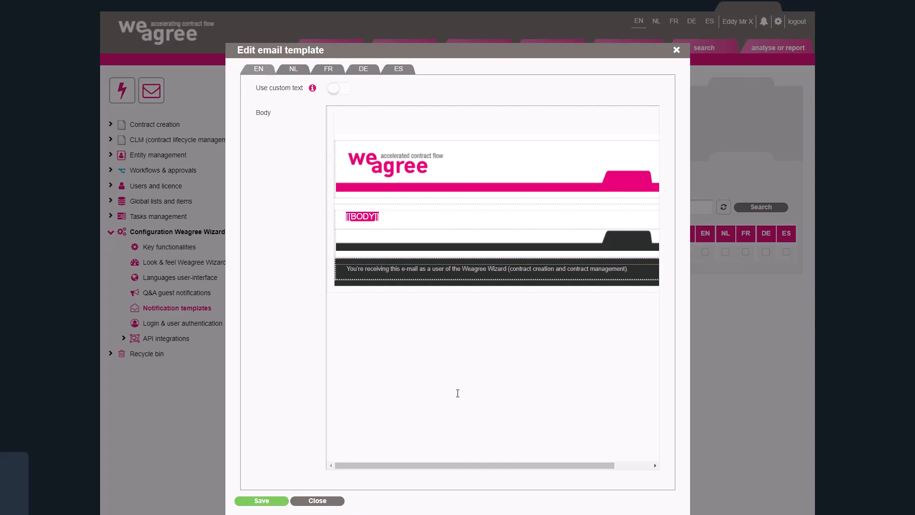
key(ctrl+plus)
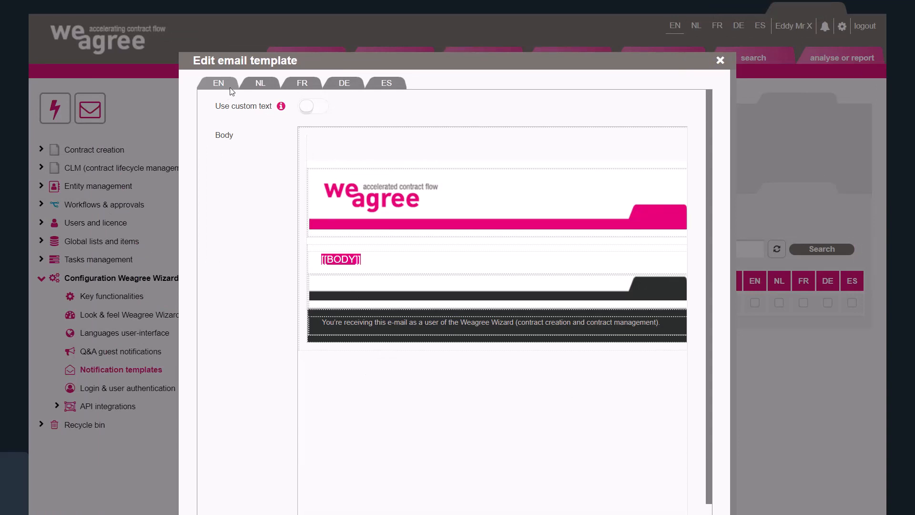
Examine the English template's custom text in the enlarged editor and its HTML source, and close the template without saving.
click(323, 108)
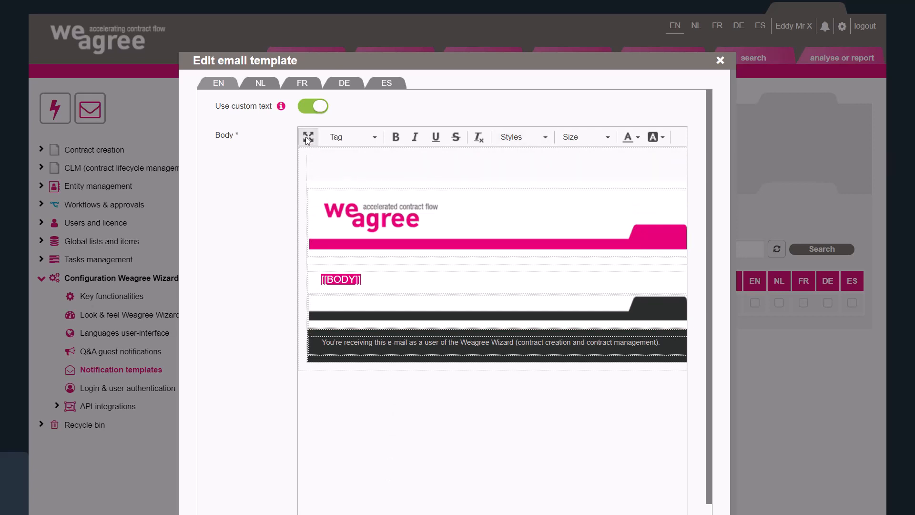
click(322, 174)
click(308, 137)
click(319, 130)
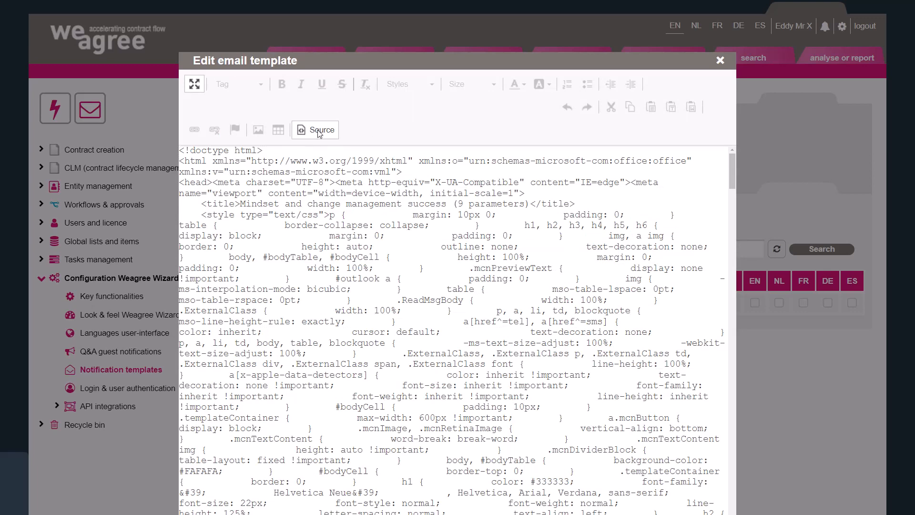
click(318, 131)
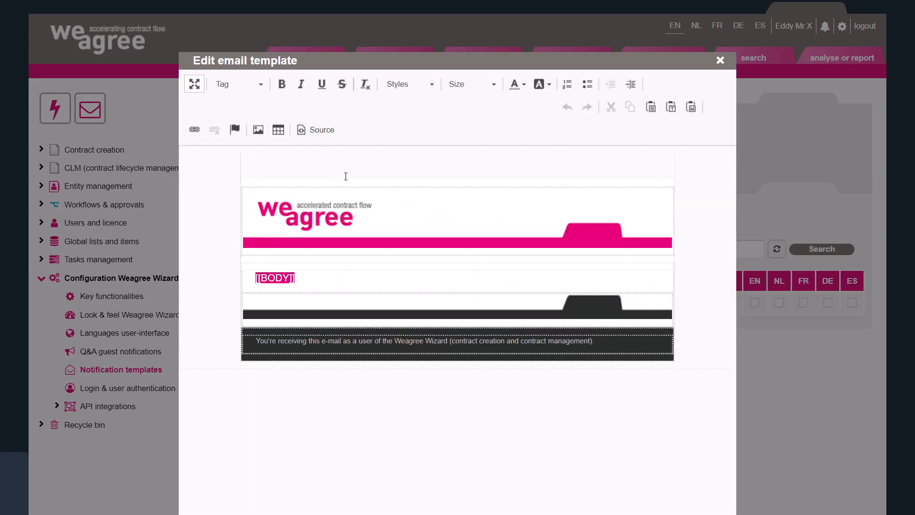
click(195, 84)
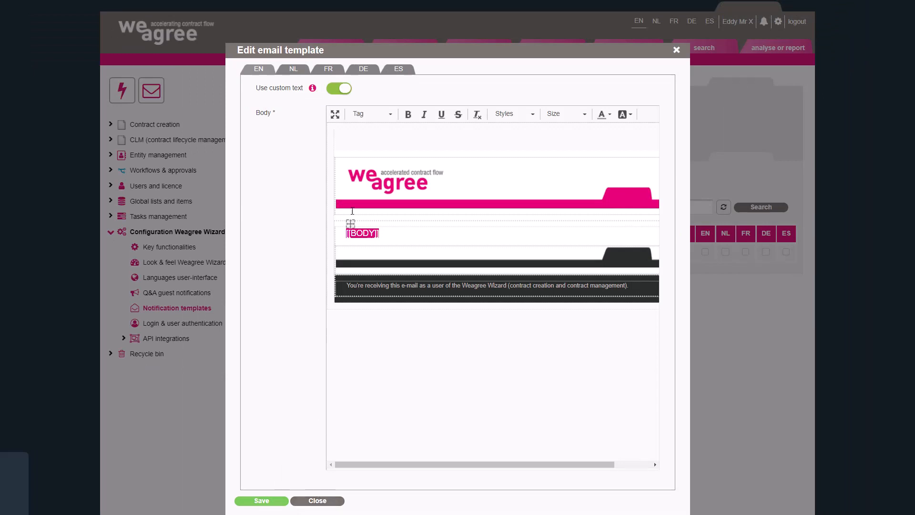
key(ctrl+plus)
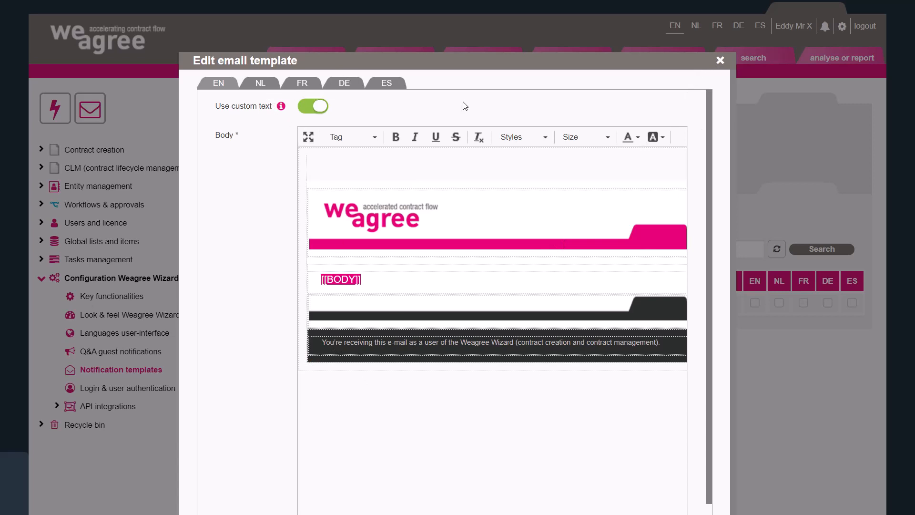
click(721, 60)
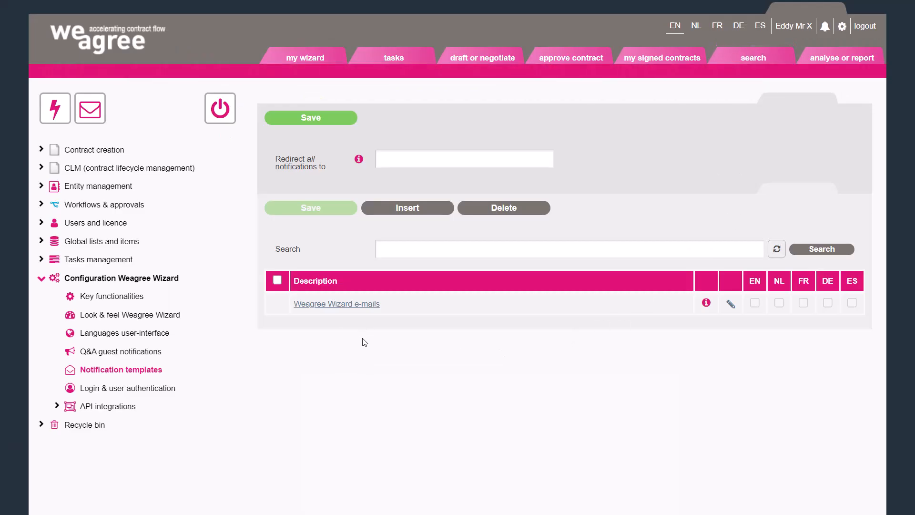
Show the list of notification e-mails under Users and licence.
click(40, 282)
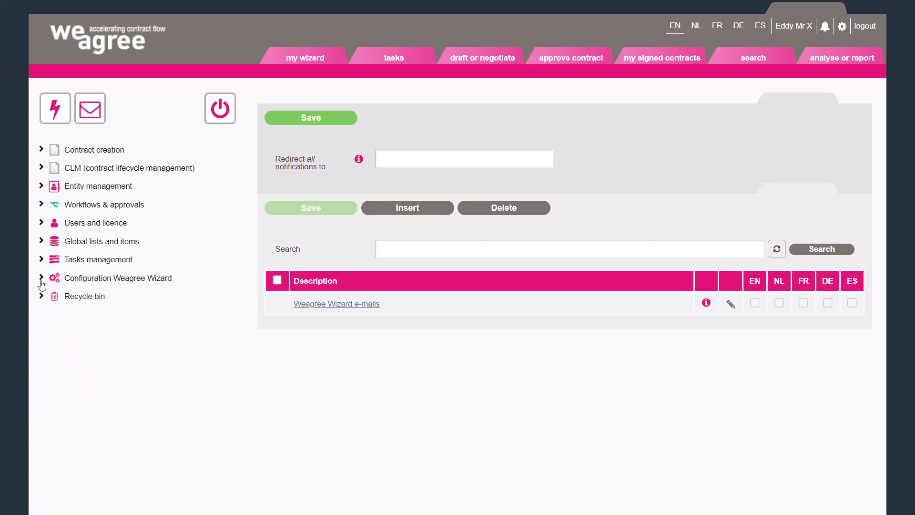
click(42, 223)
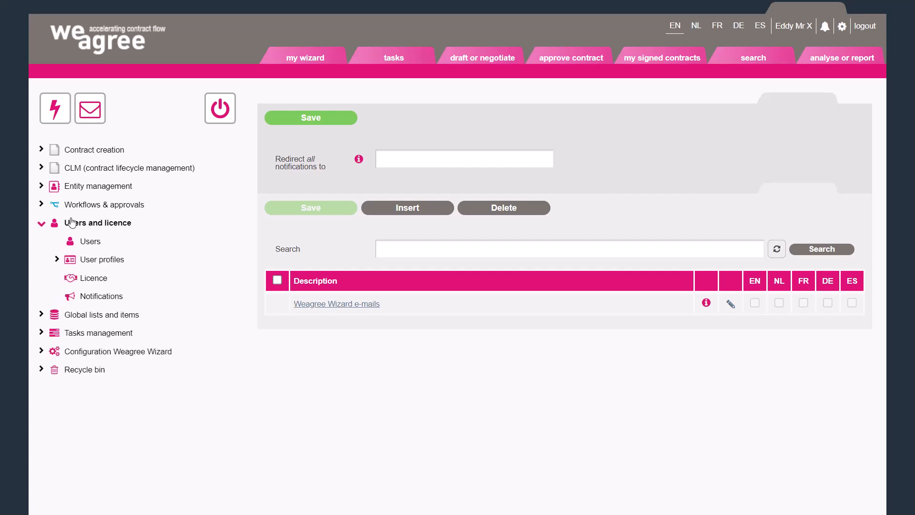
click(84, 299)
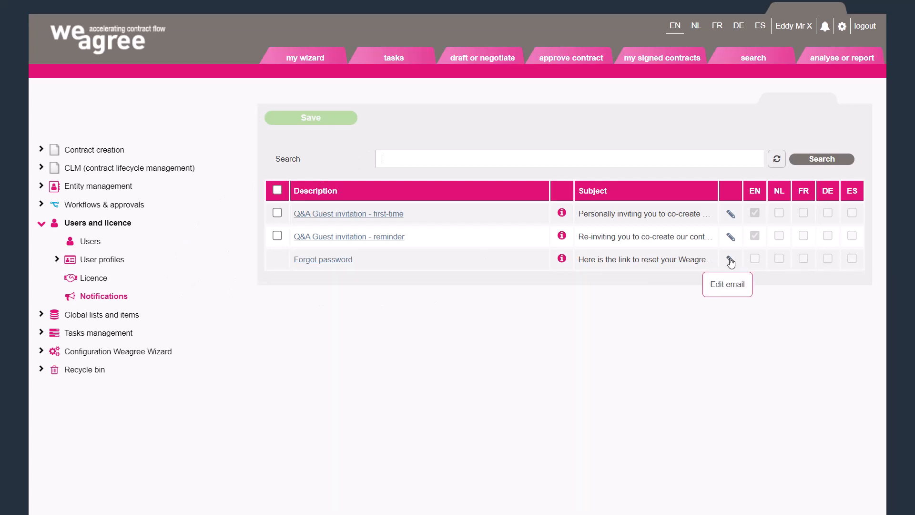
Review the list of notification e-mails under Workflows & approvals.
click(42, 226)
click(41, 206)
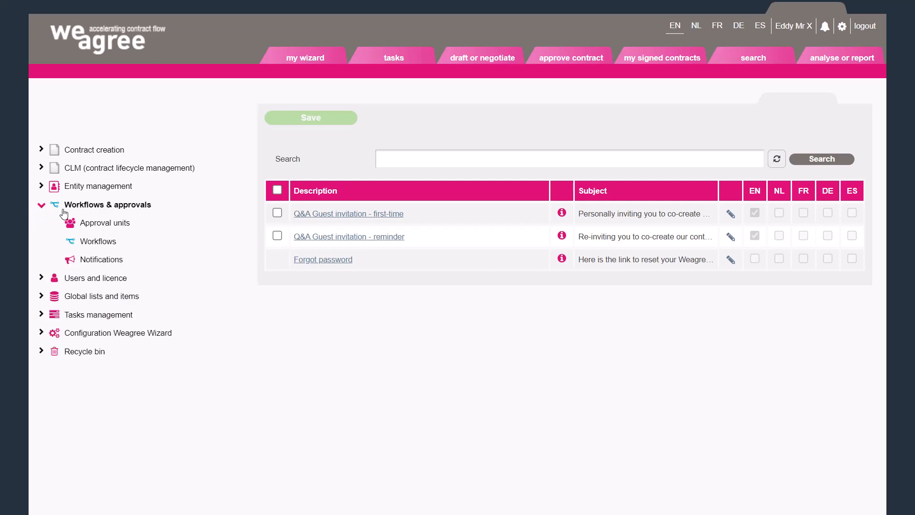
click(107, 262)
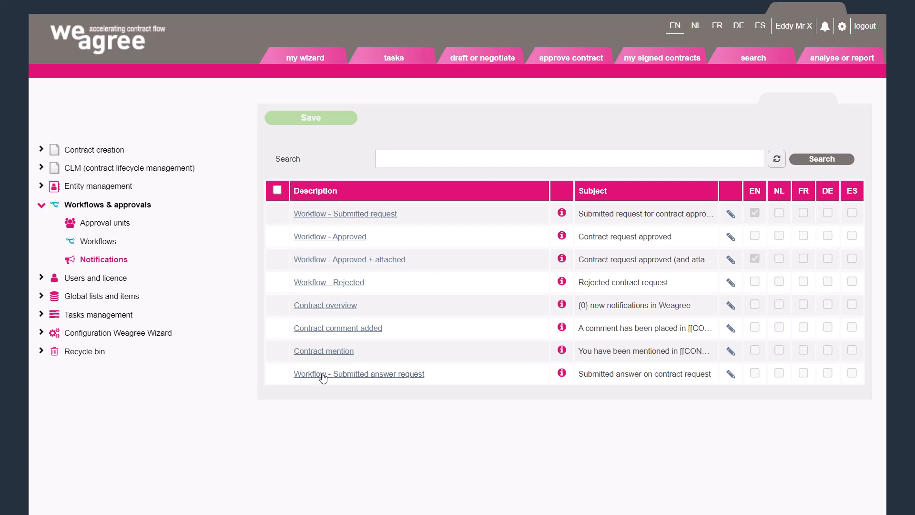
click(42, 207)
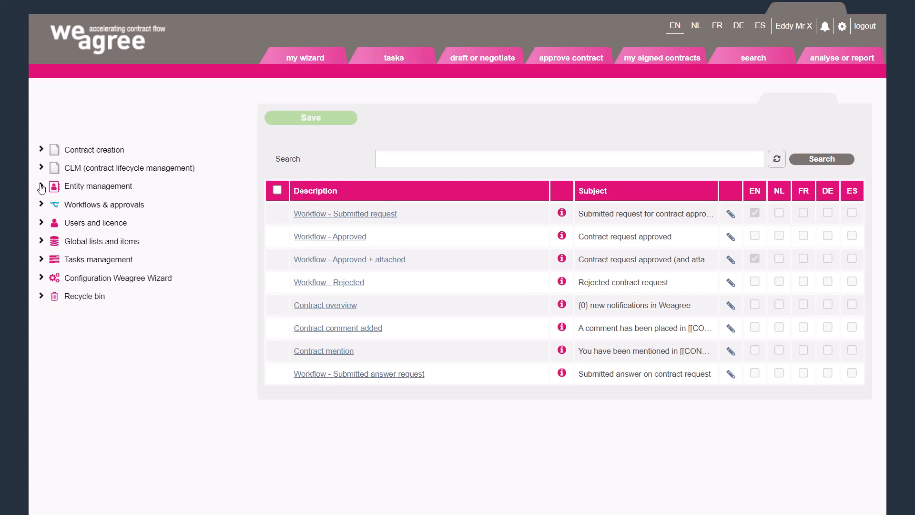
Review the notification e-mails and the notification triggers under Entity management.
click(41, 188)
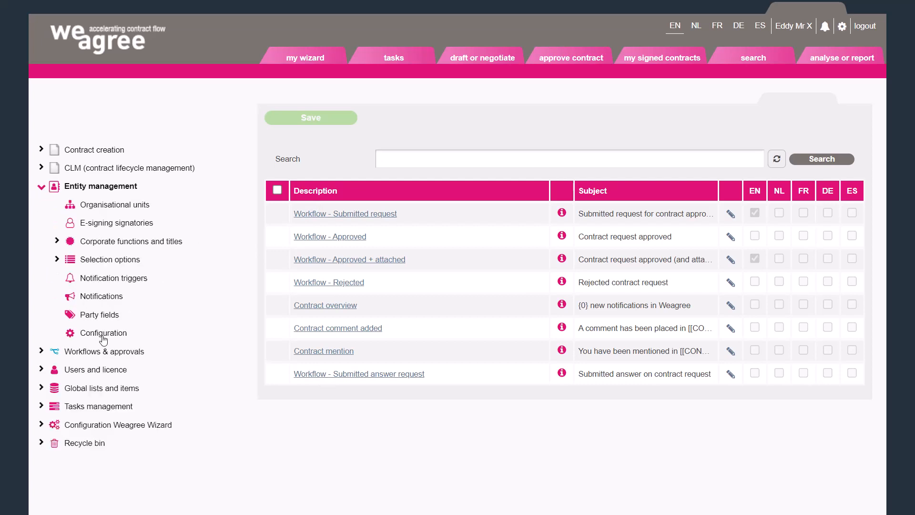
click(97, 300)
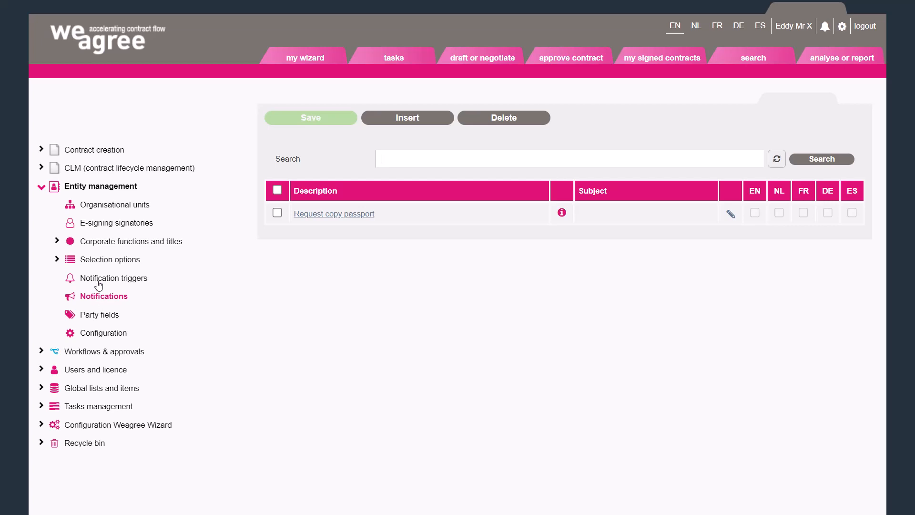
click(99, 285)
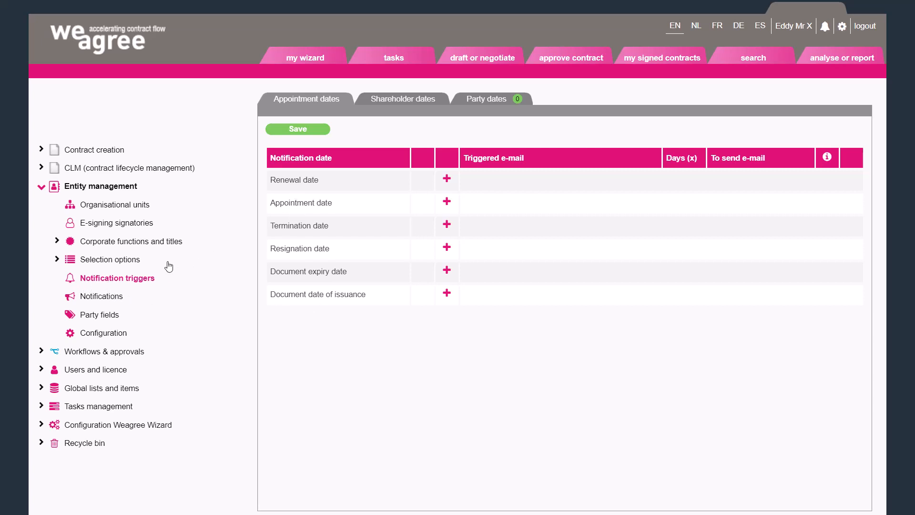
Review the full list of notification e-mails under CLM (contract lifecycle management).
click(41, 188)
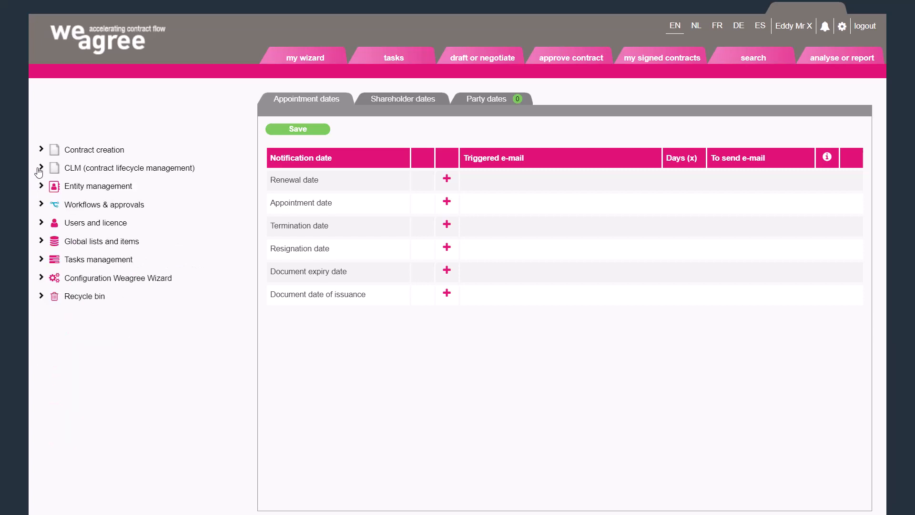
click(40, 169)
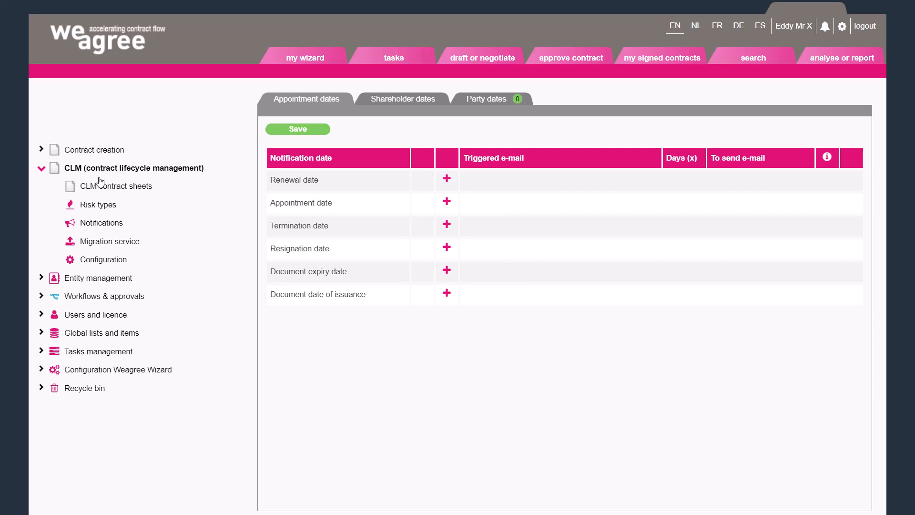
click(102, 224)
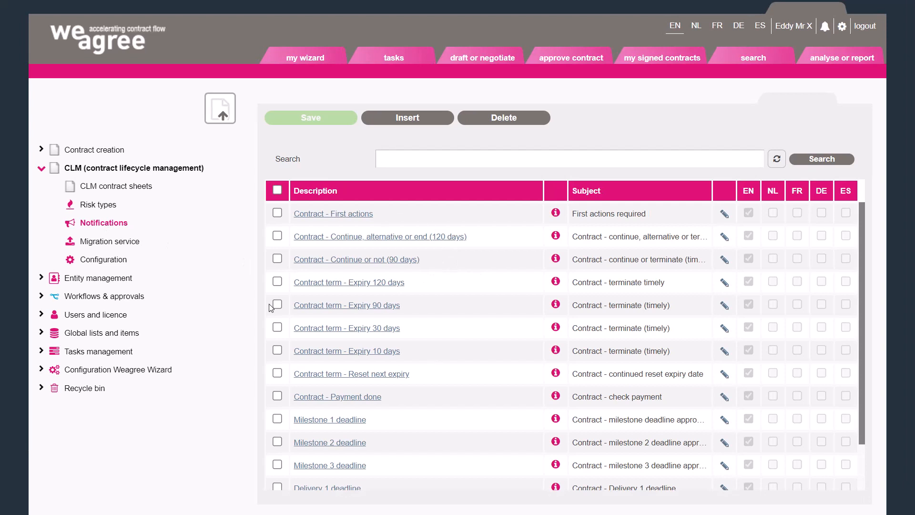
scroll(482, 294, down, 2)
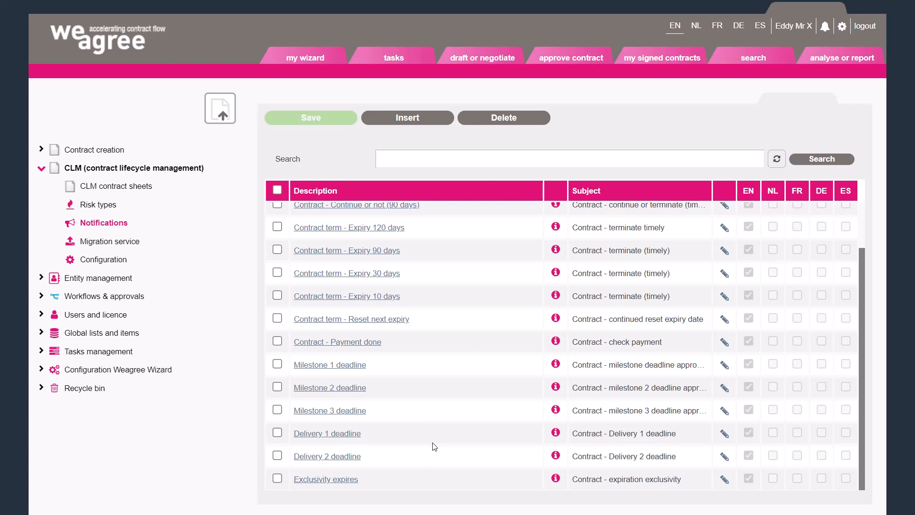
scroll(434, 446, up, 2)
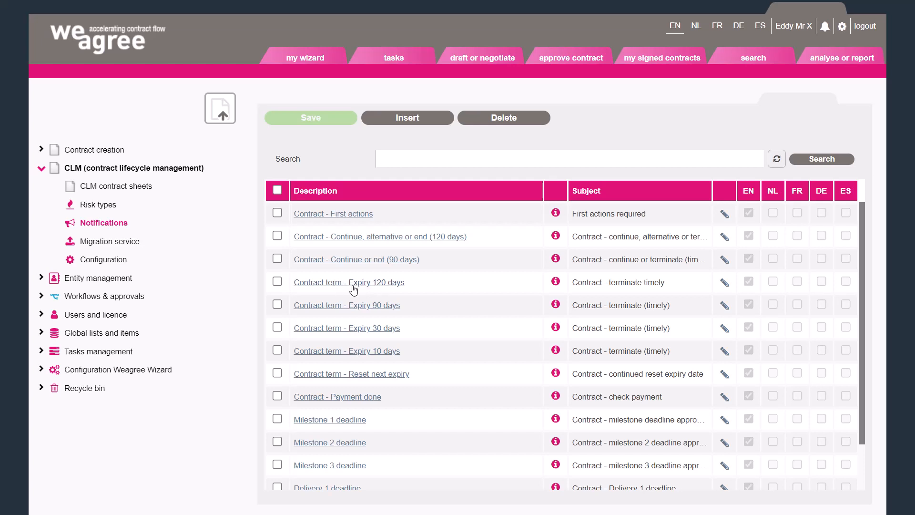
Select the "Contract term - Expiry 120 days" notification, preview its e-mail and close the preview.
click(356, 286)
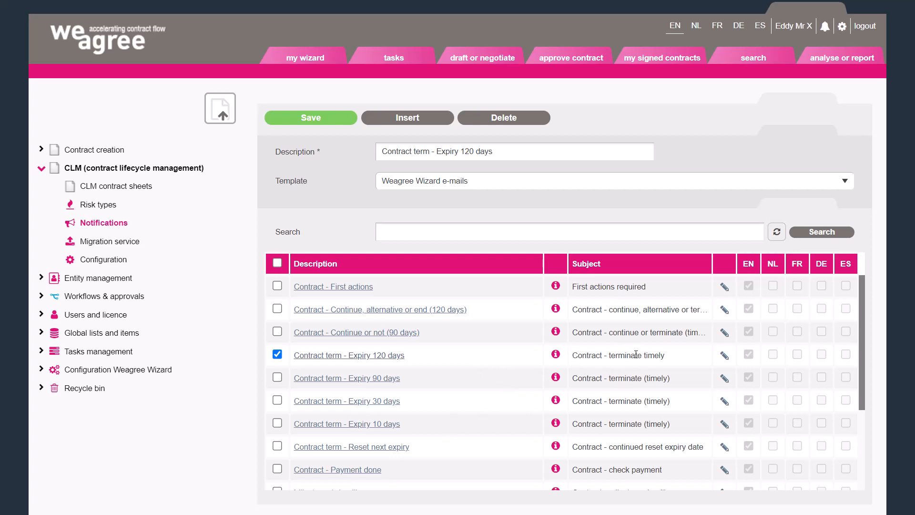
click(556, 355)
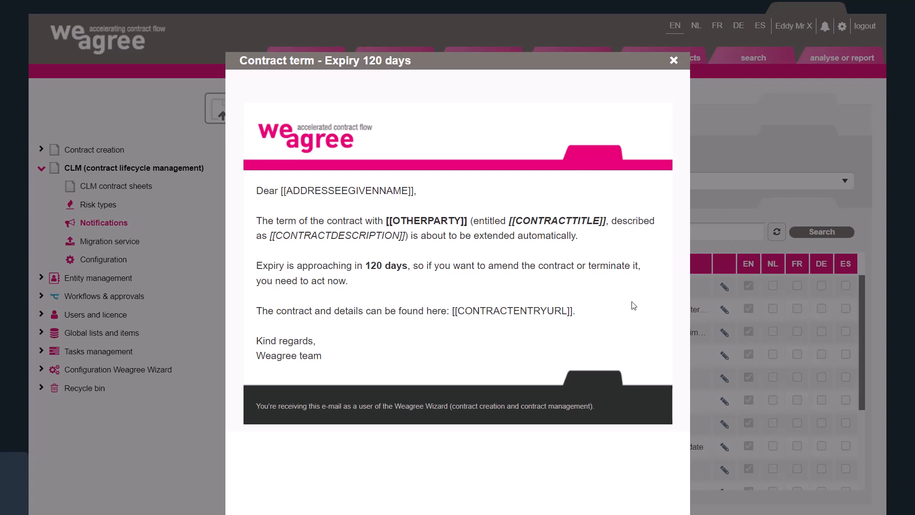
click(675, 63)
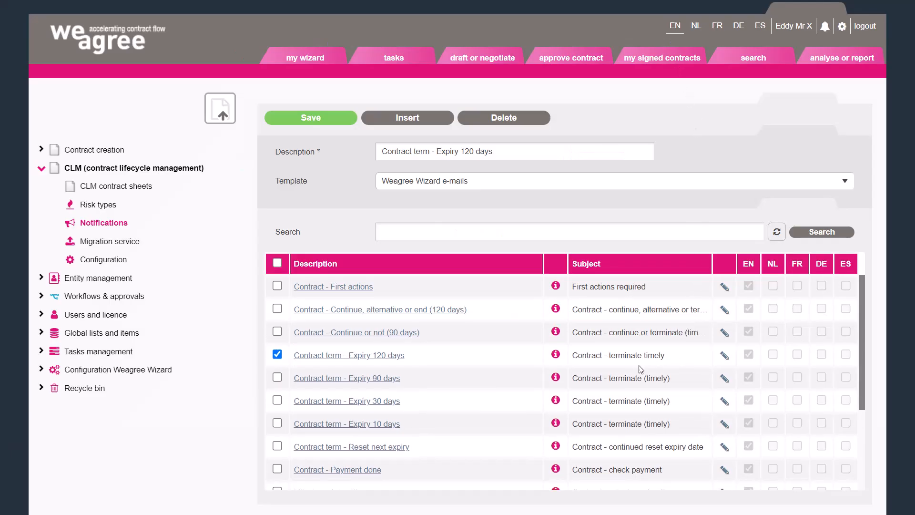
Open the English e-mail of "Contract term - Expiry 120 days" for editing and select the "Weagree team" sign-off in its body.
click(724, 357)
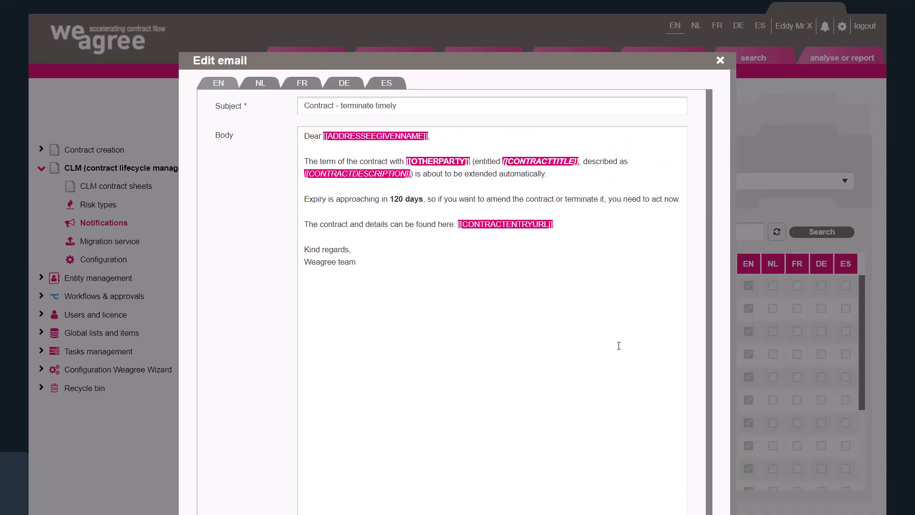
click(305, 106)
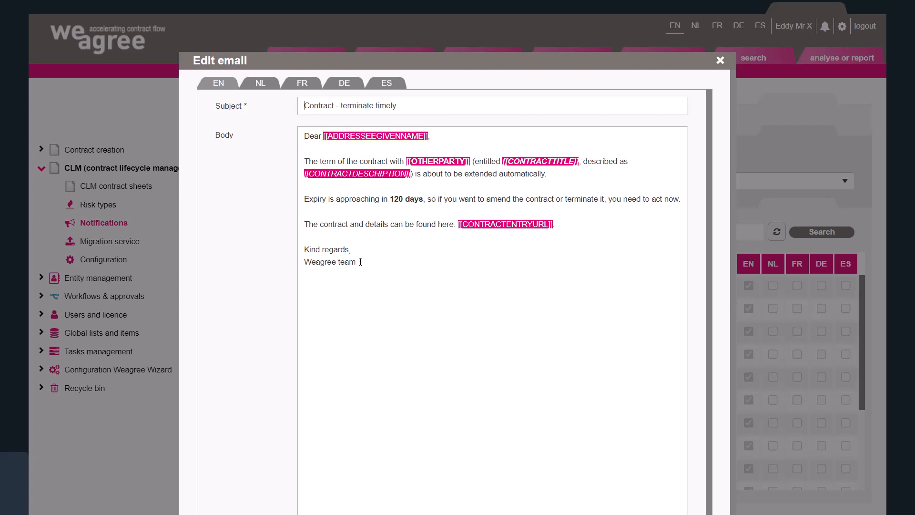
drag(356, 262, 359, 261)
click(359, 280)
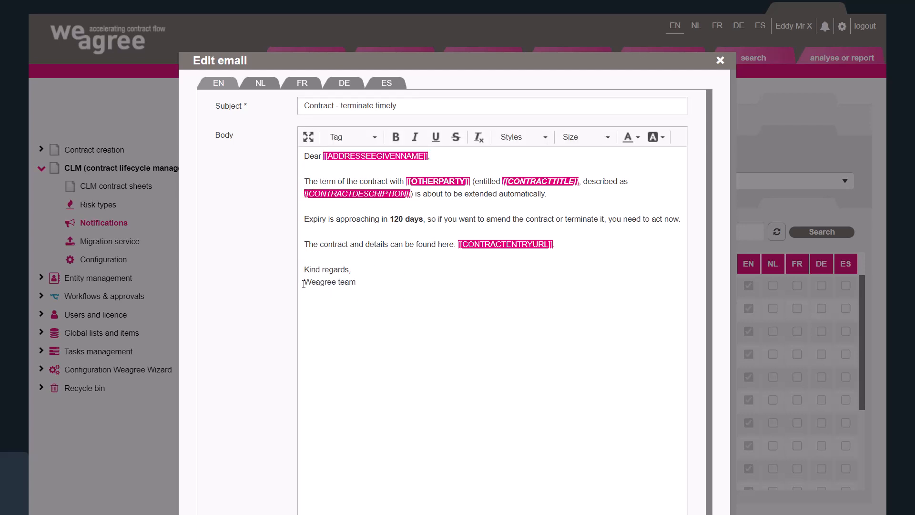
drag(303, 282, 357, 281)
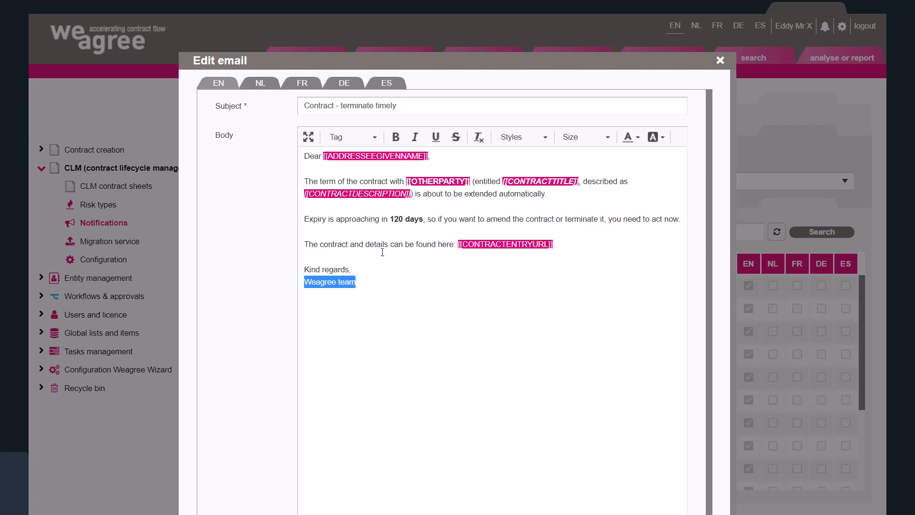
Browse the tags available for the e-mail body, check the existing tags in the text, and close the editor without saving.
click(375, 137)
drag(423, 166, 424, 202)
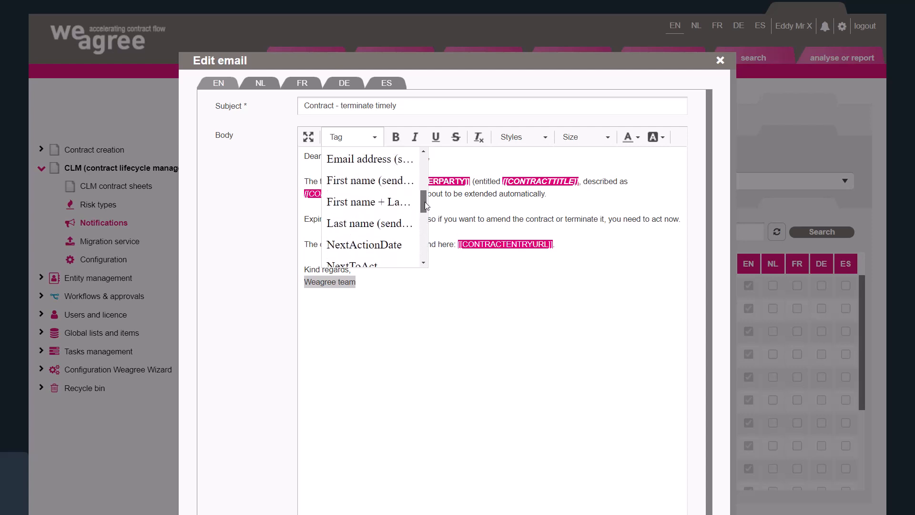
click(444, 219)
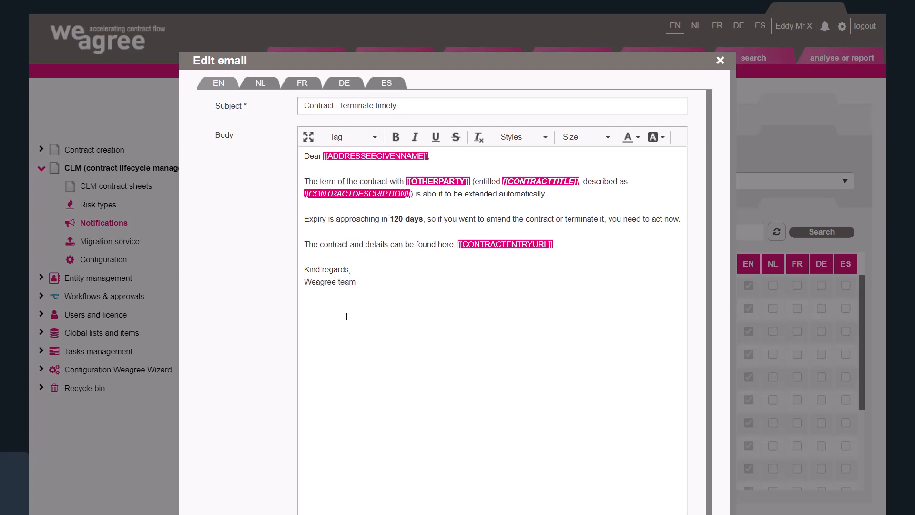
click(496, 247)
key(ctrl+z)
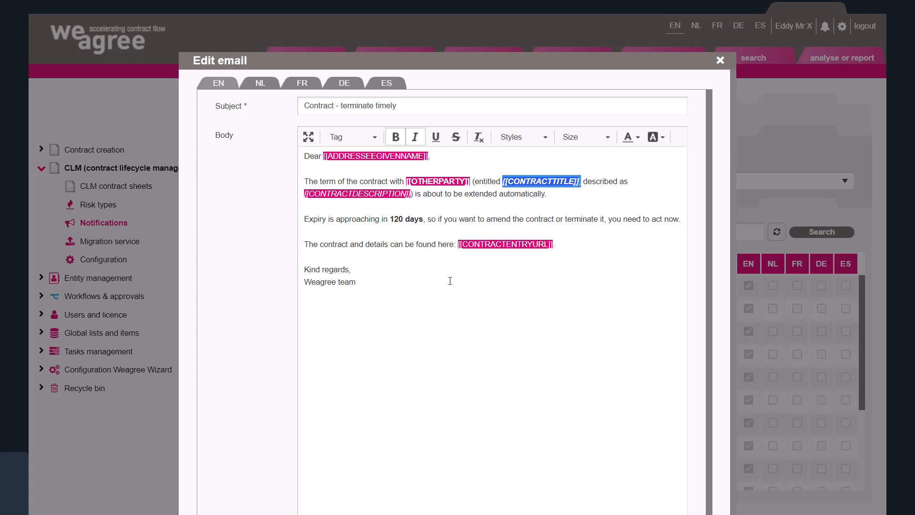
click(719, 60)
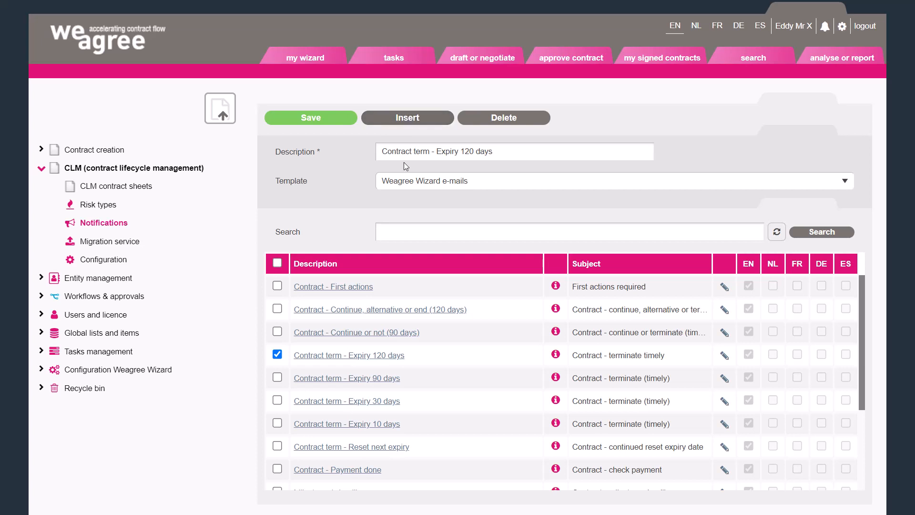
Open the notification settings of the "General (non-allocated contract)" CLM contract sheet.
click(117, 189)
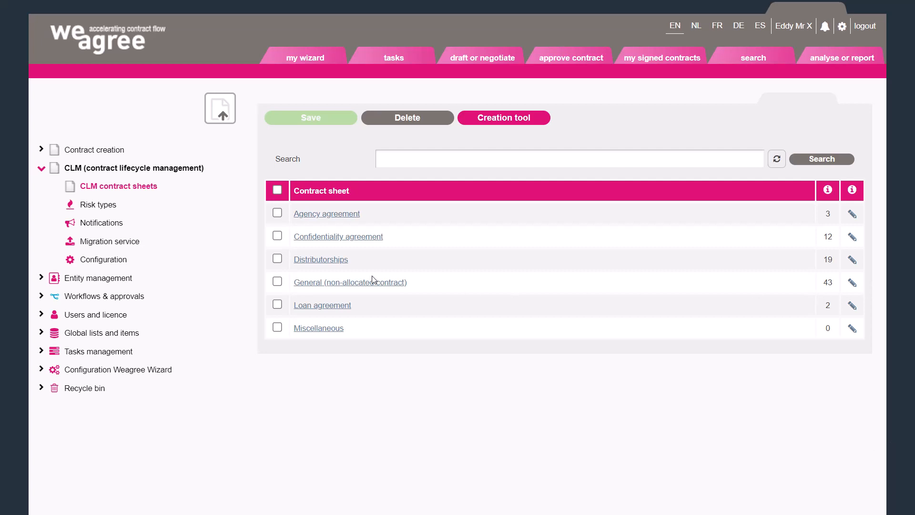
click(853, 284)
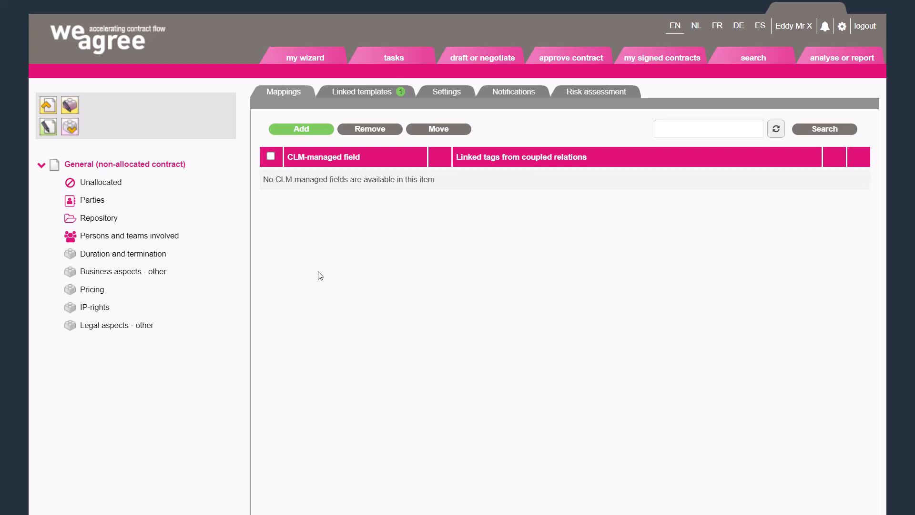
click(513, 94)
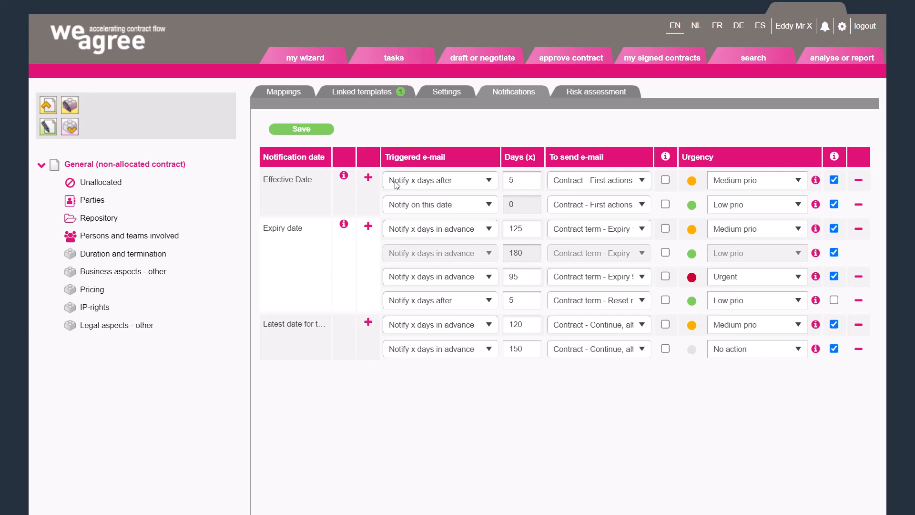
Enable the checkbox between e-mail and urgency for the Effective Date notification 5 days after and the latest-termination-date notification 150 days in advance.
click(569, 187)
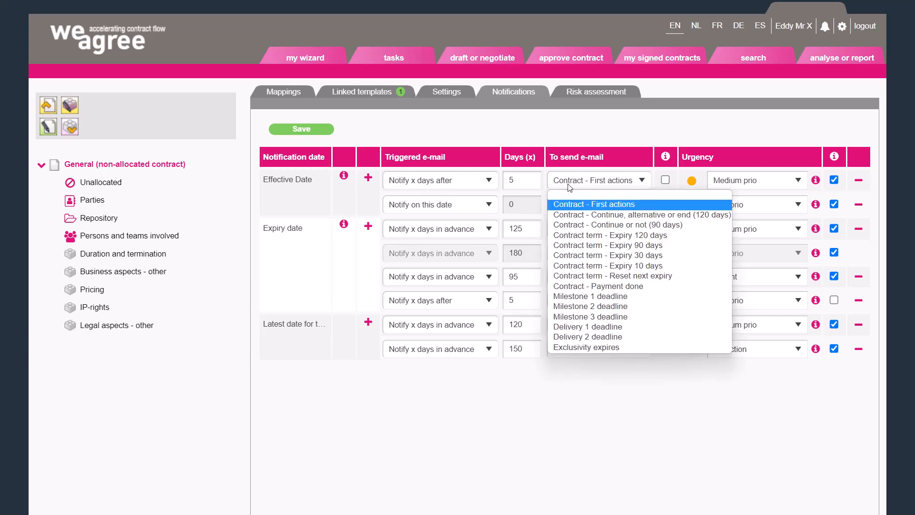
click(664, 180)
click(666, 181)
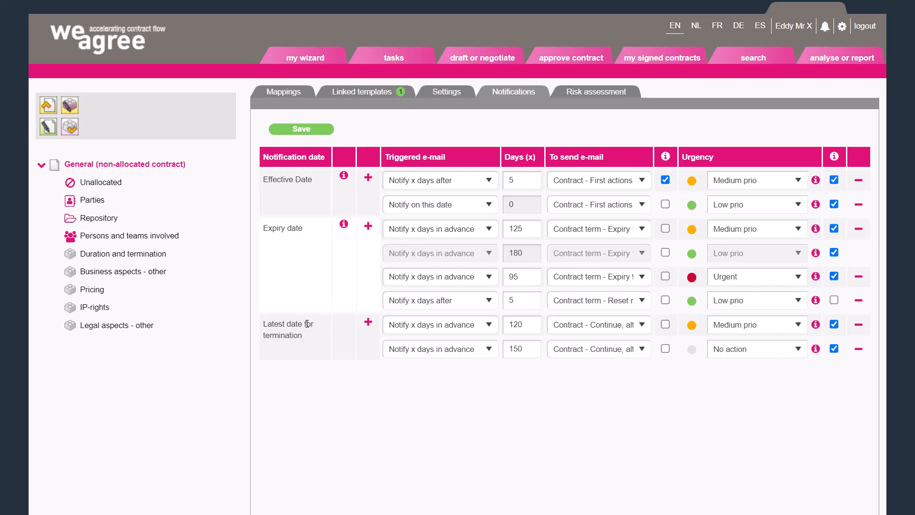
click(665, 349)
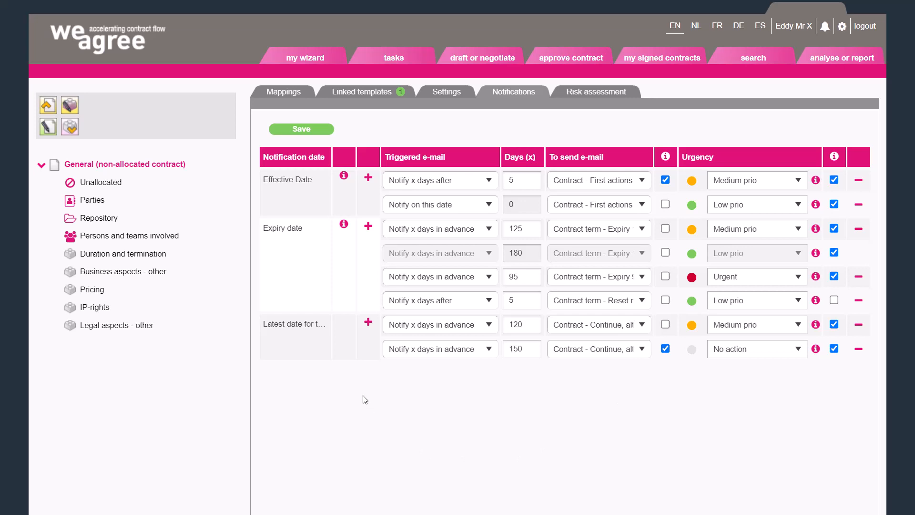
Add an Effective Date notification triggered 25 days after, sending the "Contract - Payment done" e-mail with Low prio urgency.
click(368, 179)
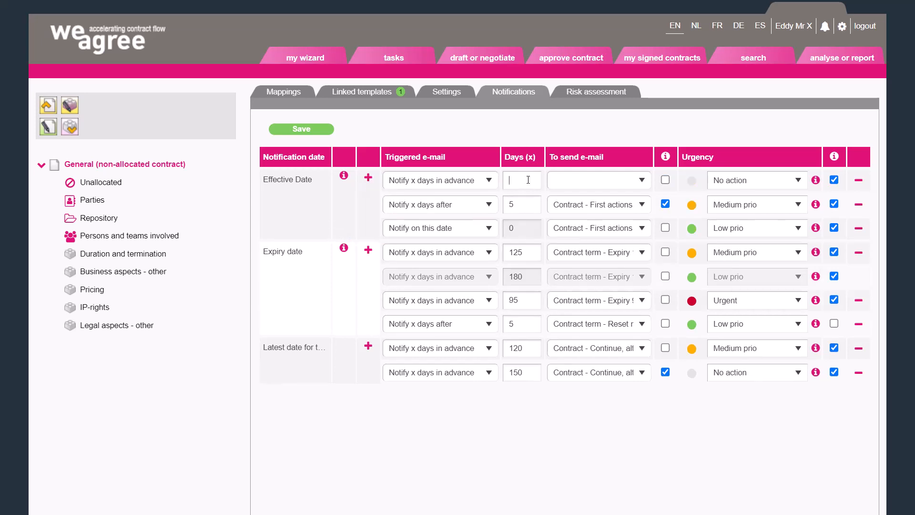
click(490, 181)
click(479, 205)
text(25)
click(561, 183)
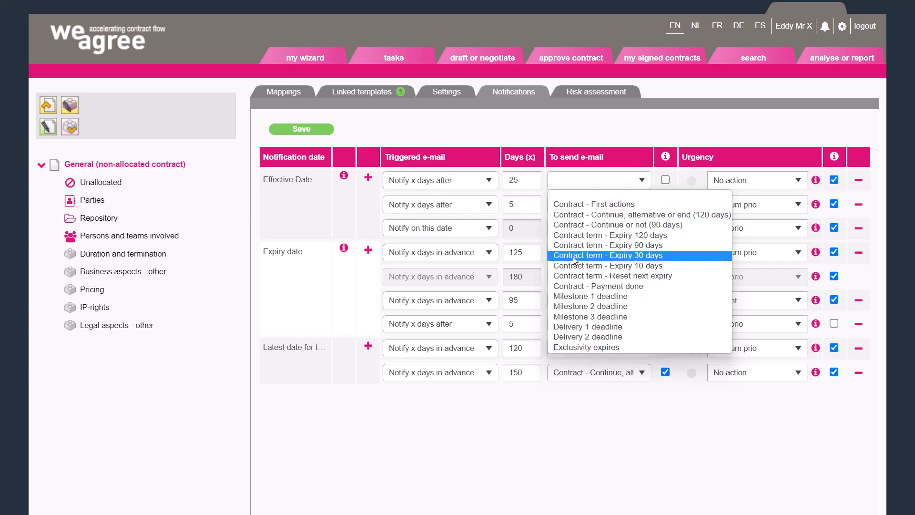
click(568, 286)
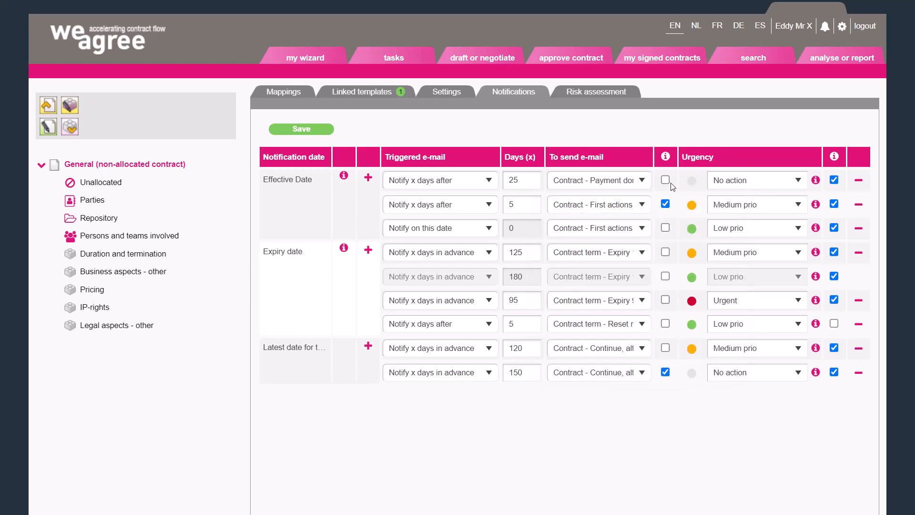
click(726, 182)
click(740, 216)
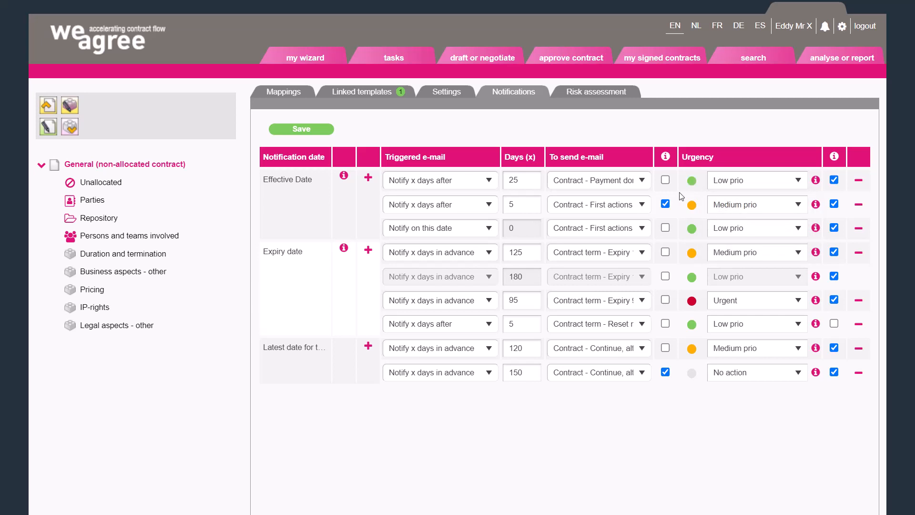